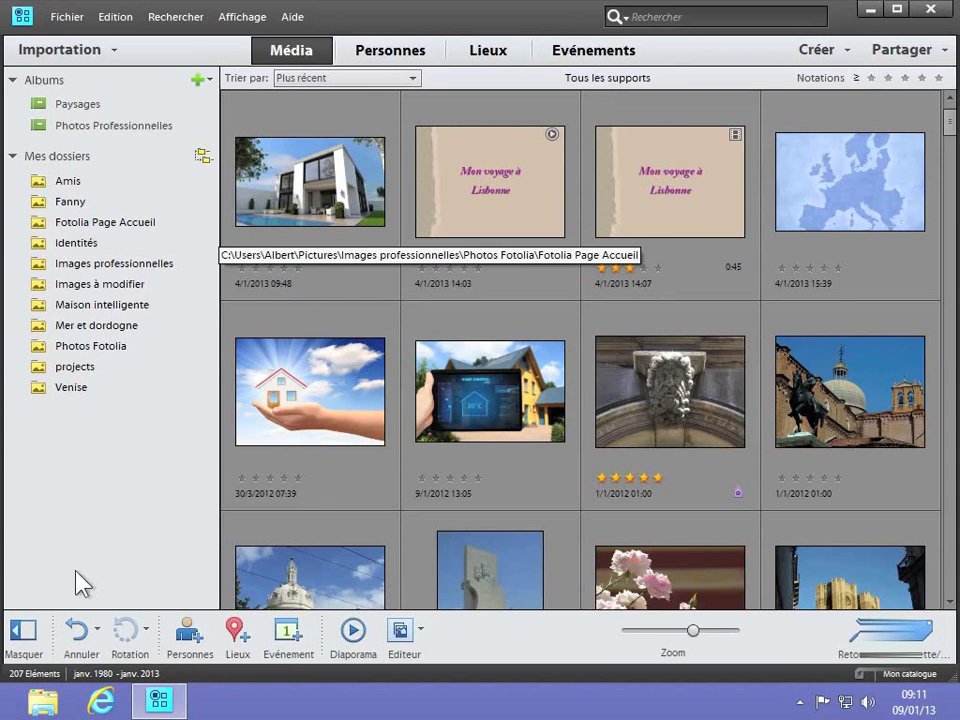
- Hide and redisplay the albums and folders panel, and collapse and re-expand the Albums list
click(22, 631)
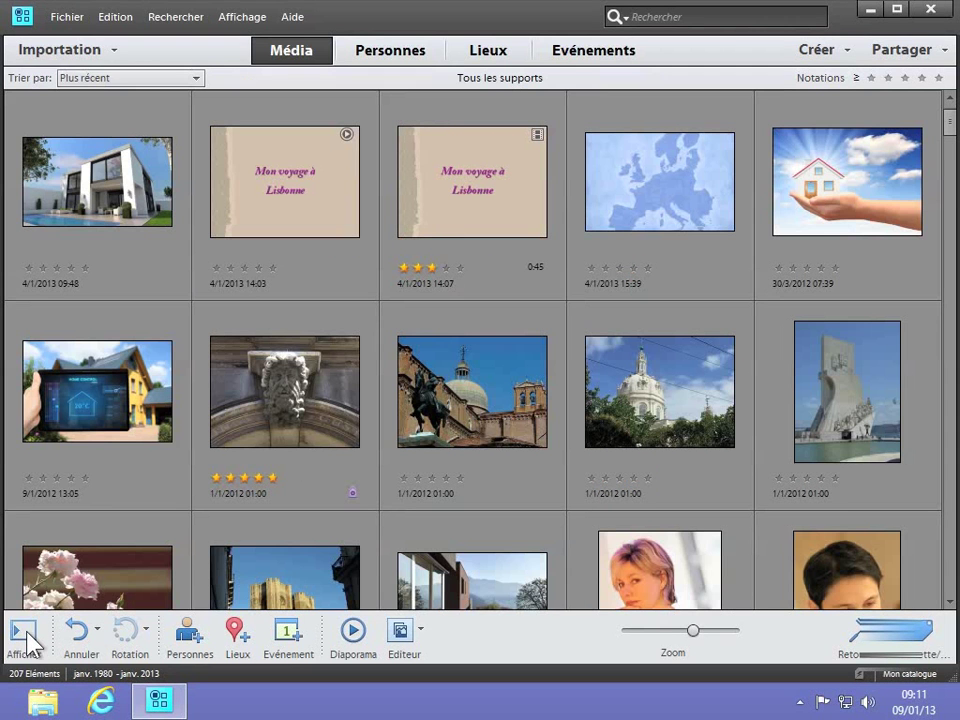
click(22, 631)
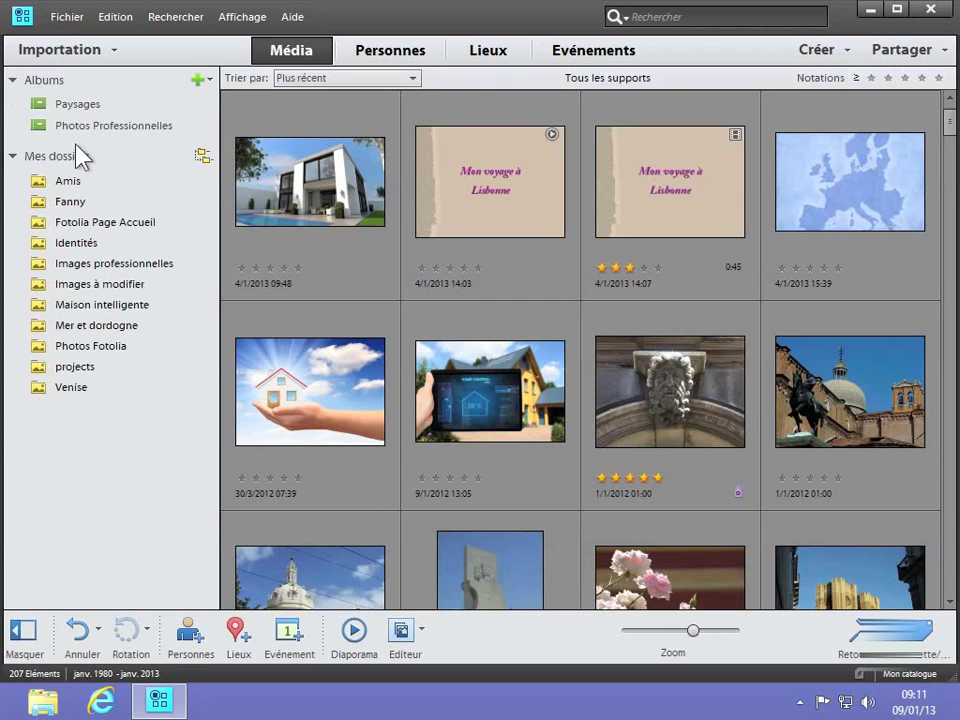
click(13, 80)
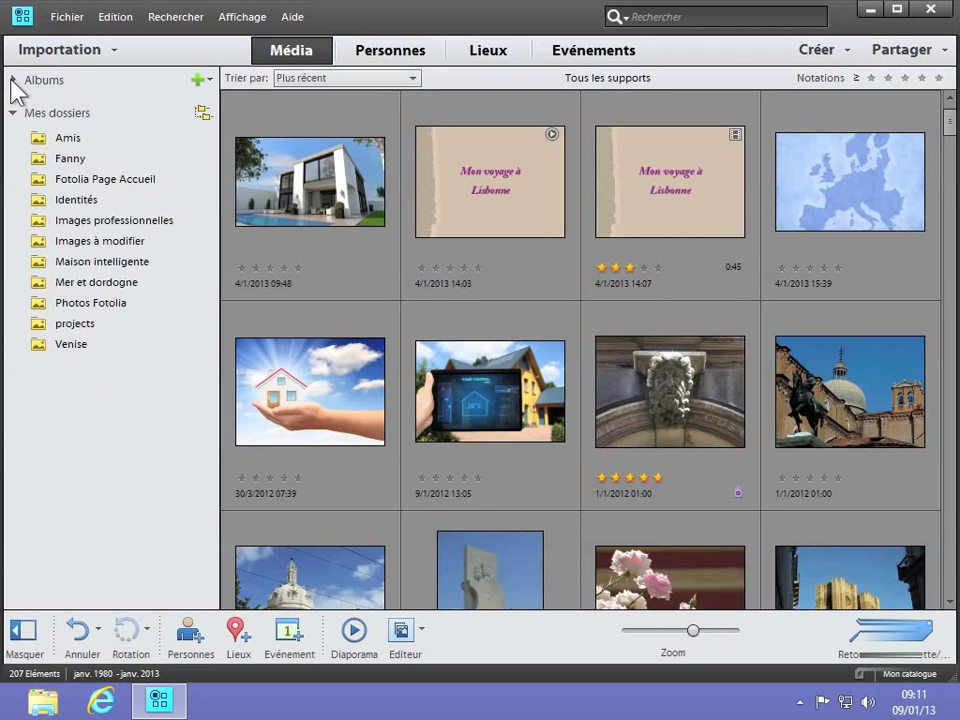
click(13, 80)
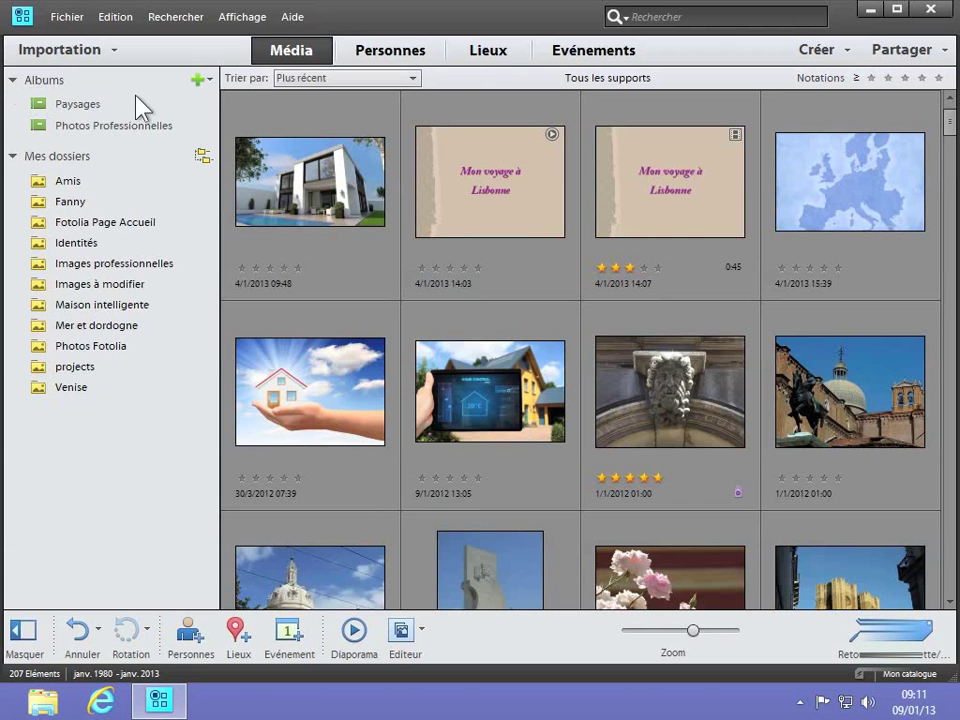
- Create an album named Lisbonne containing the six consecutive photos dated 1/1/2012, from the carved stone face to the yellow stone church
click(198, 79)
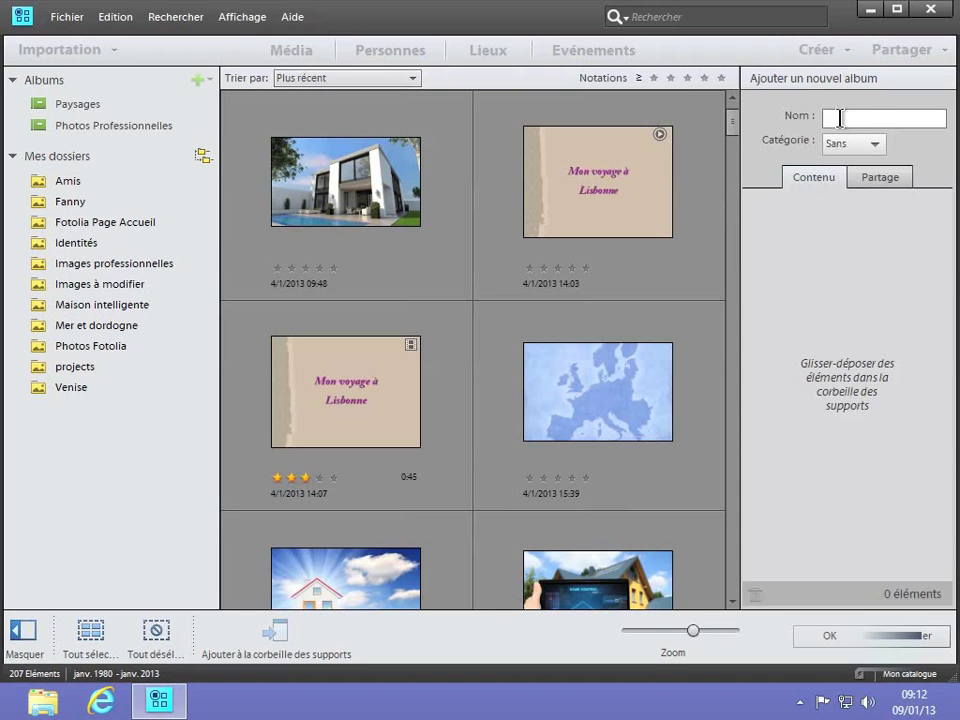
text(Lisbonne)
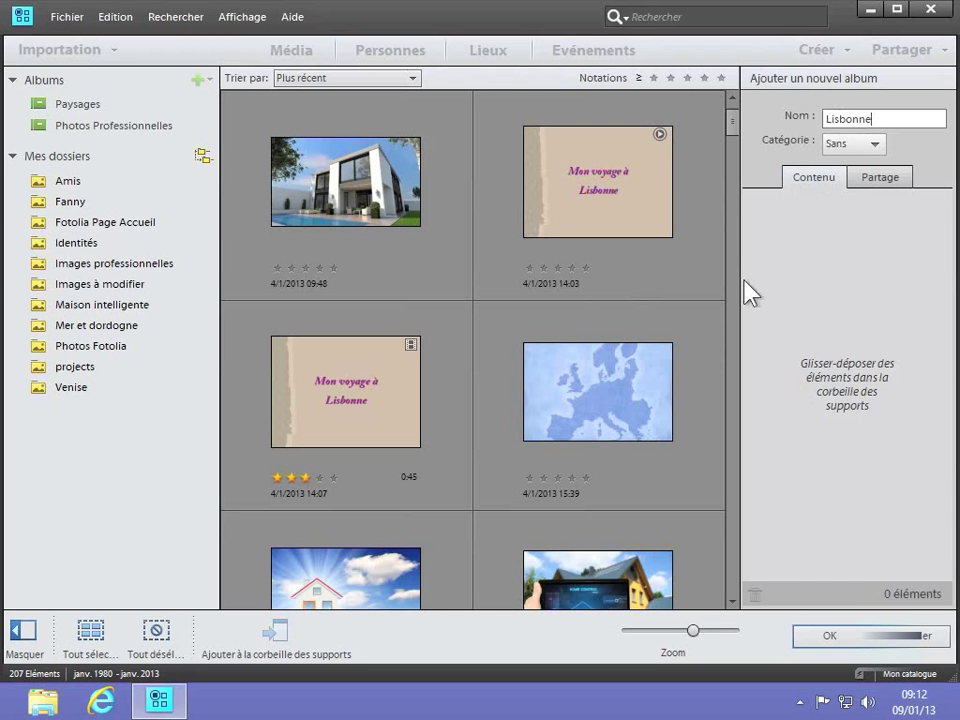
drag(732, 127, 729, 150)
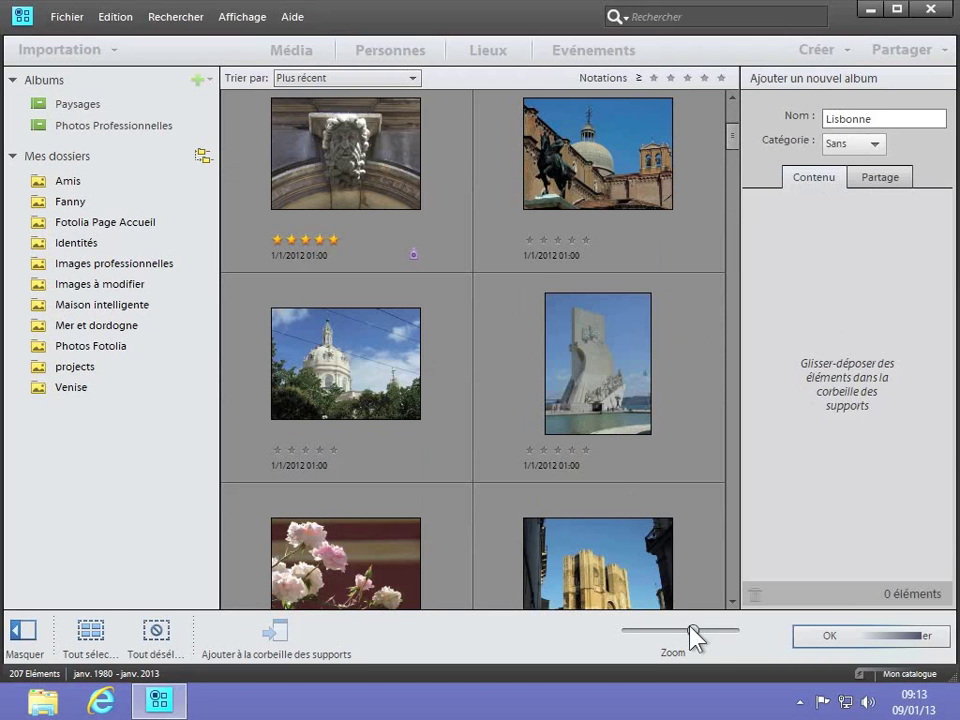
drag(693, 637, 662, 642)
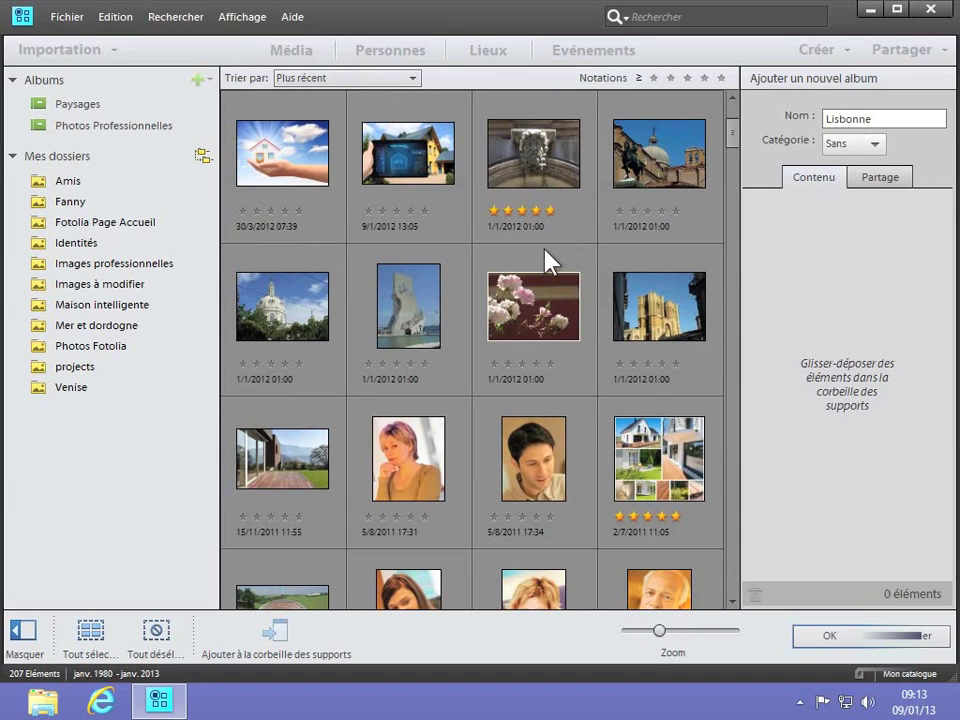
click(525, 158)
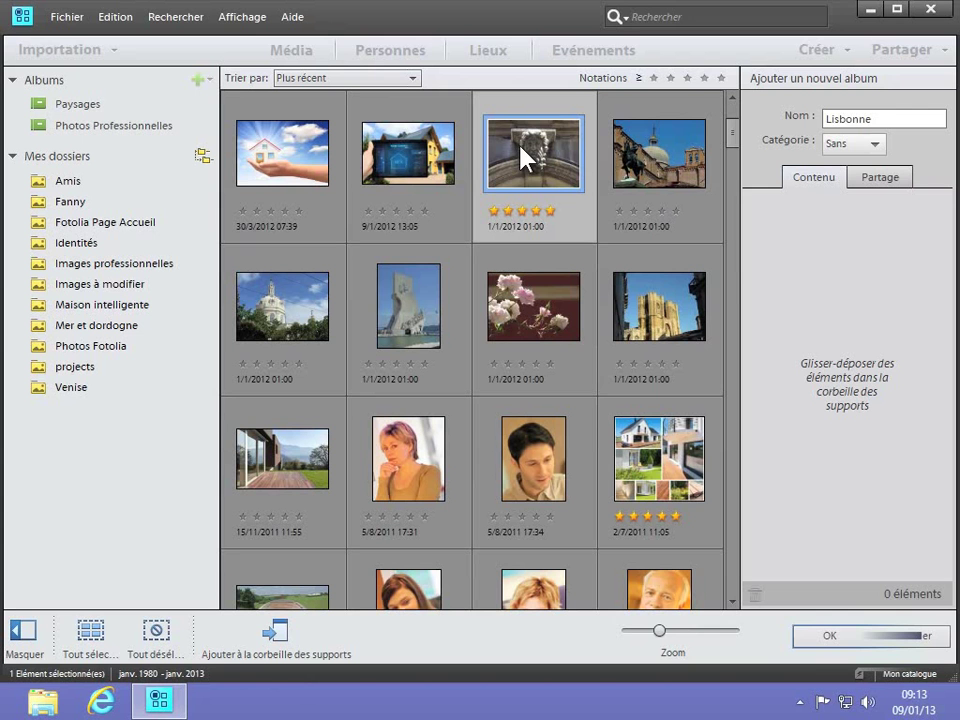
shift+click(648, 326)
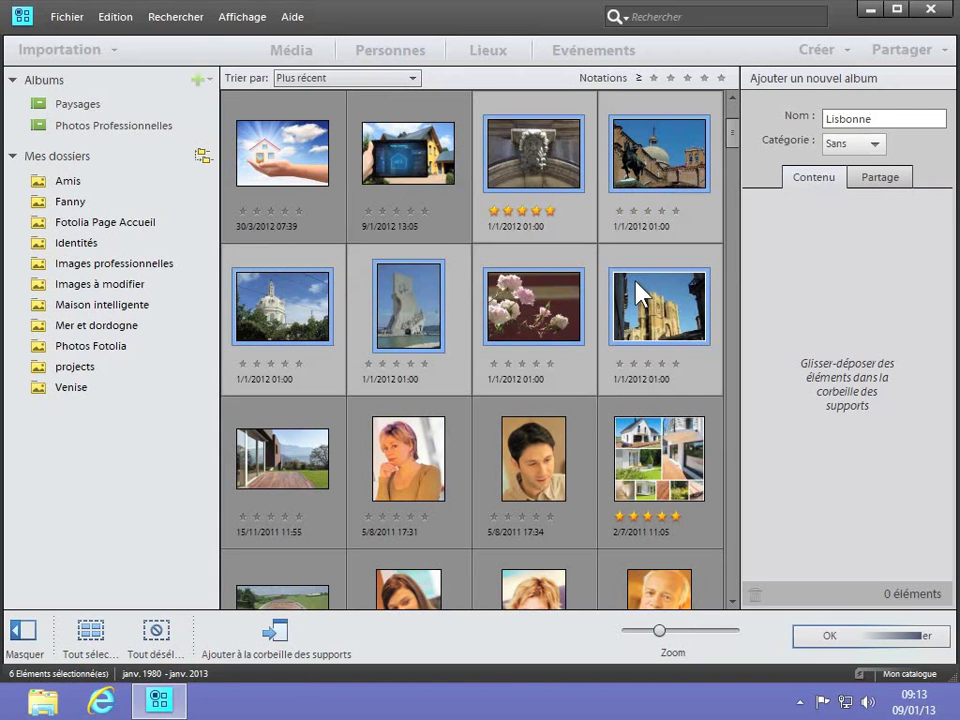
drag(636, 283, 868, 298)
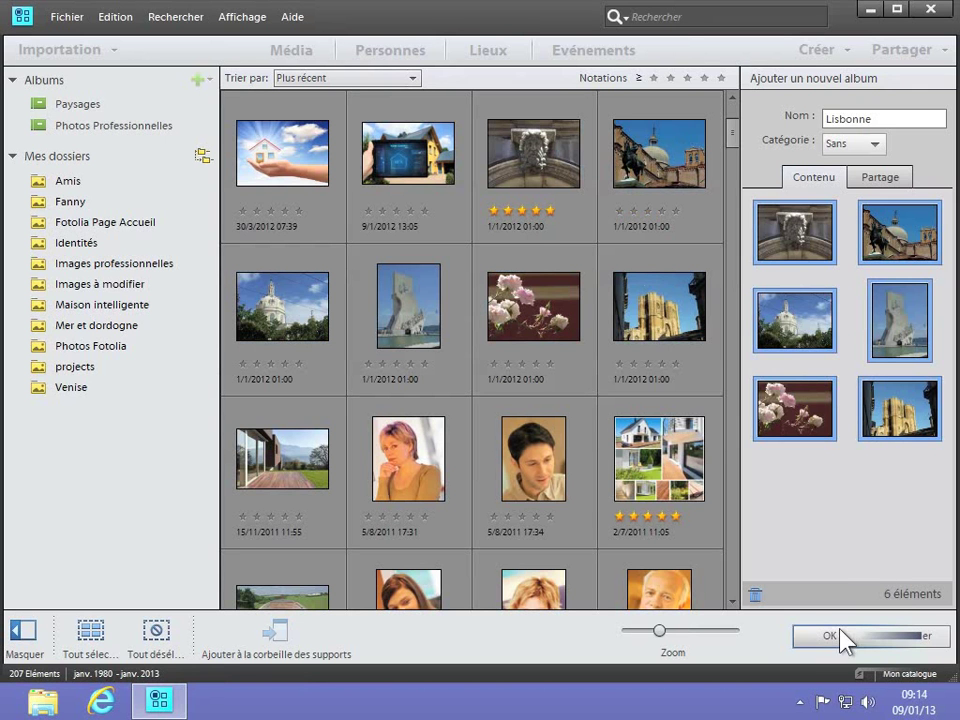
click(840, 530)
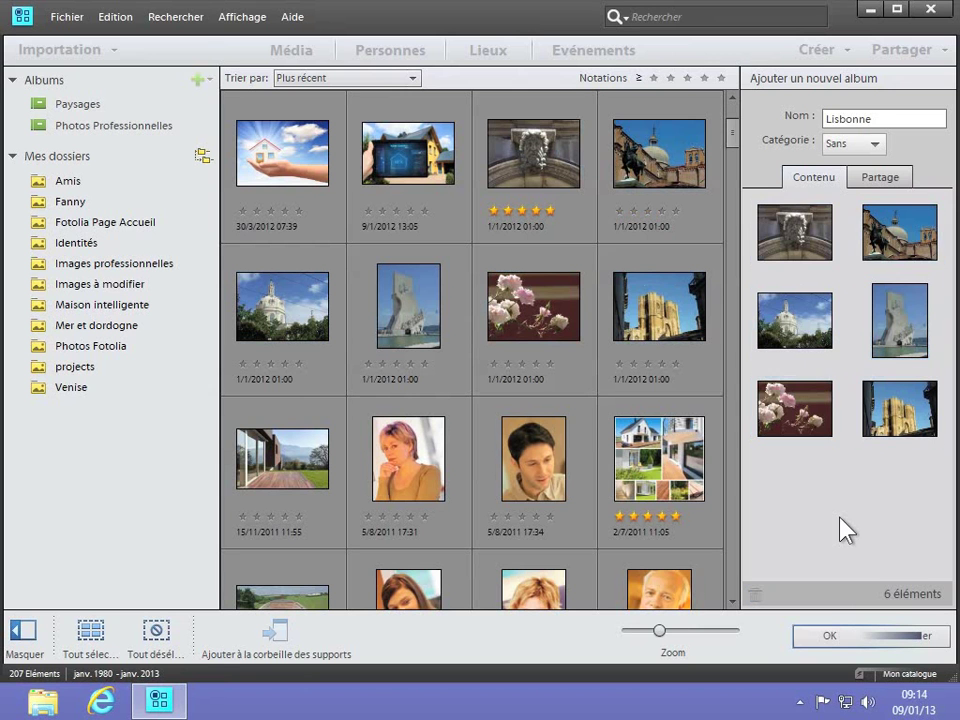
click(775, 403)
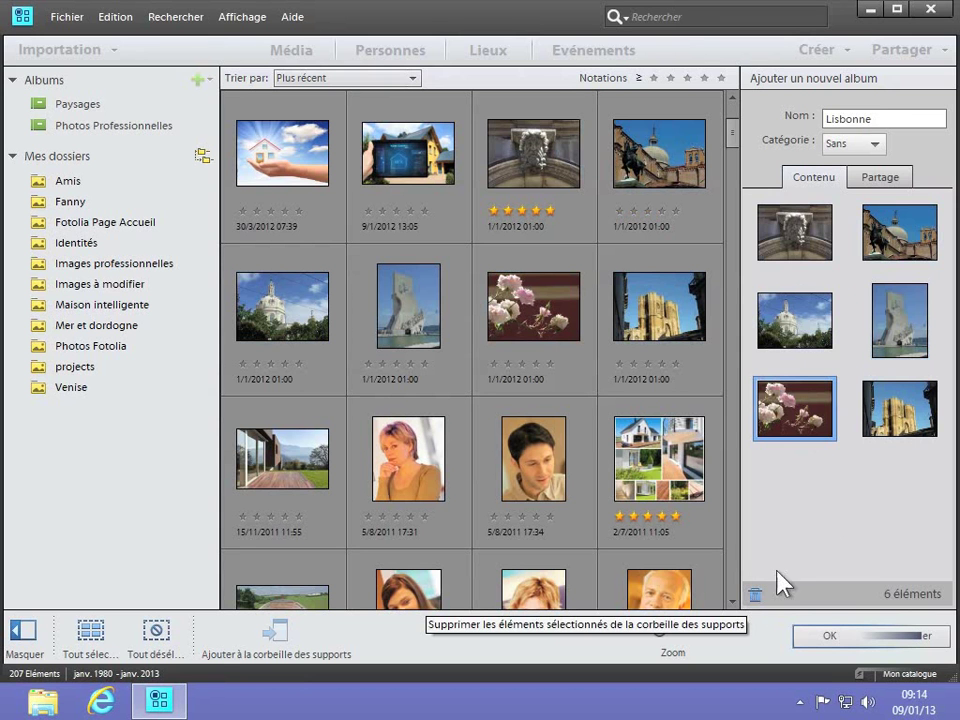
click(799, 525)
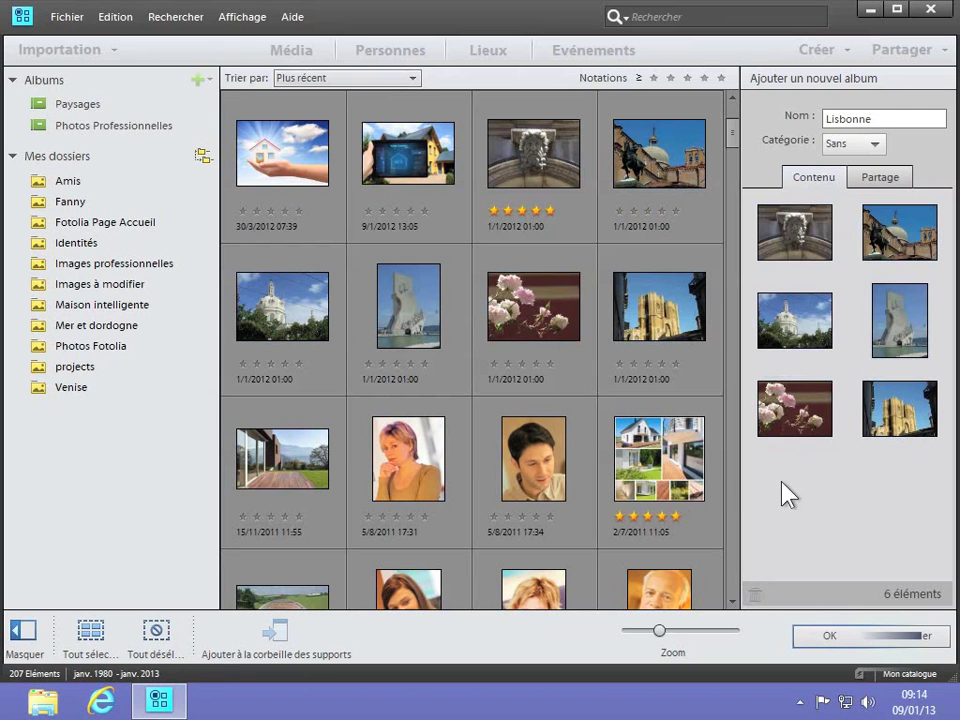
click(812, 636)
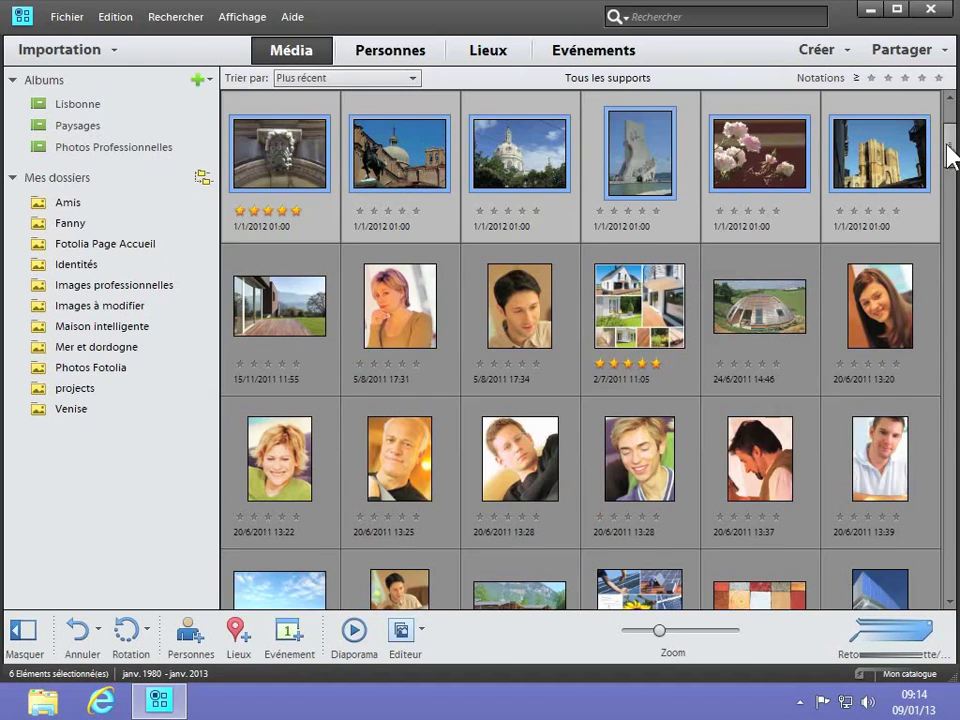
- Create an album named Venise from the eight consecutive photos dated 27/7/2007
drag(949, 154, 952, 360)
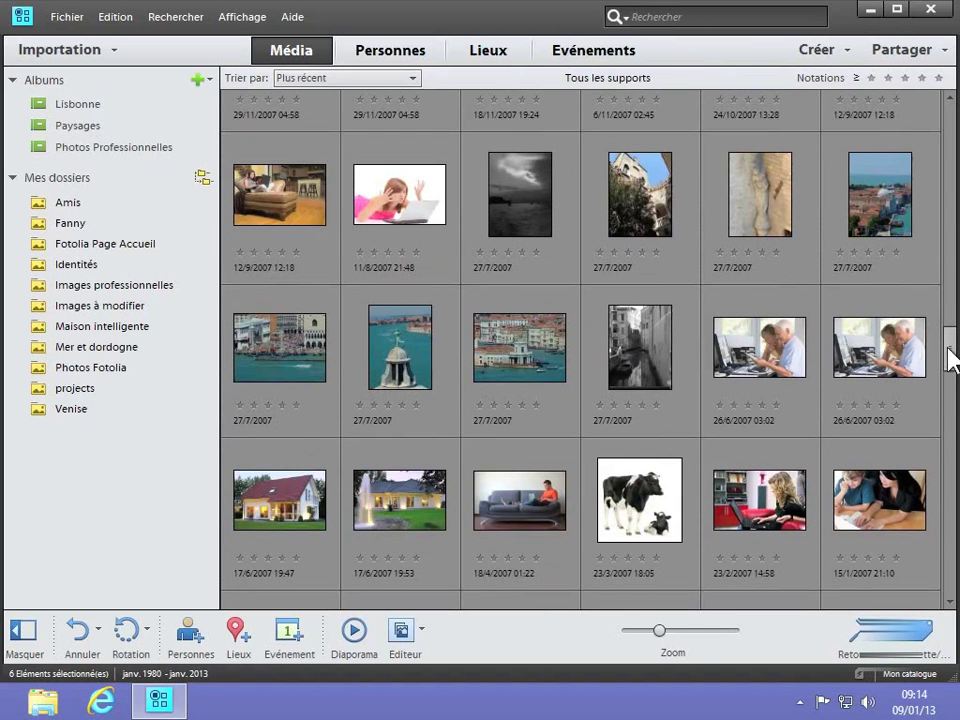
click(521, 226)
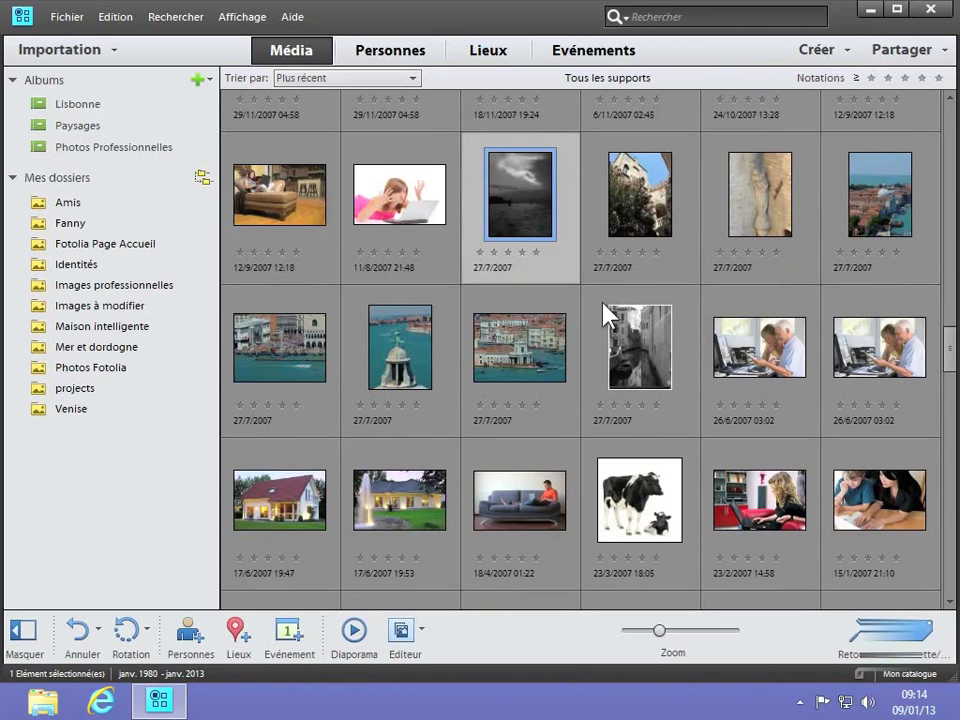
shift+click(650, 348)
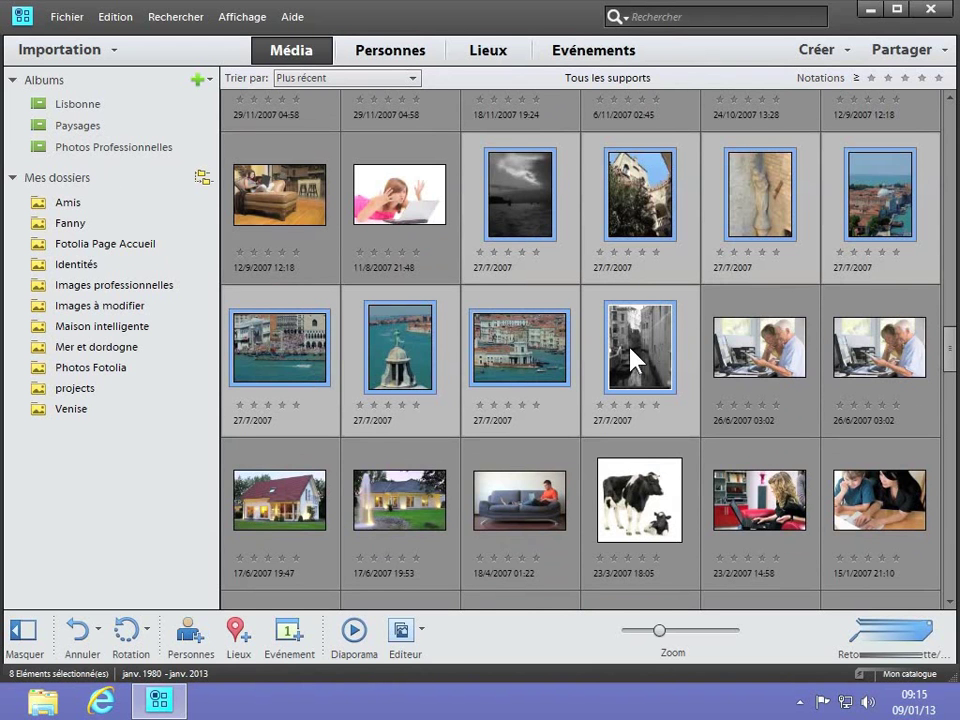
click(199, 80)
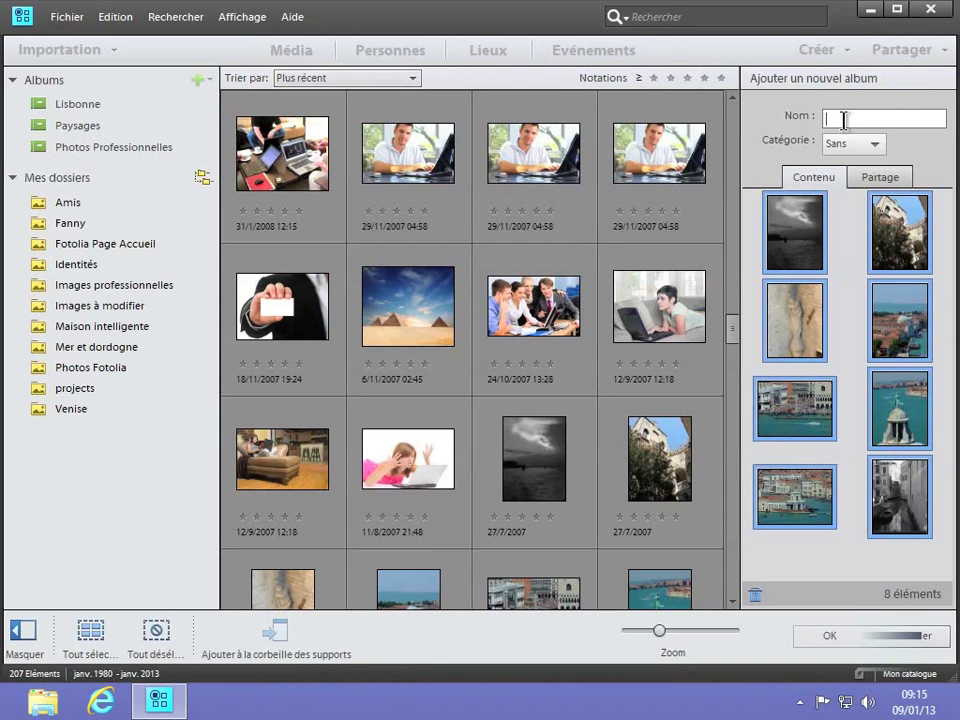
text(Venise)
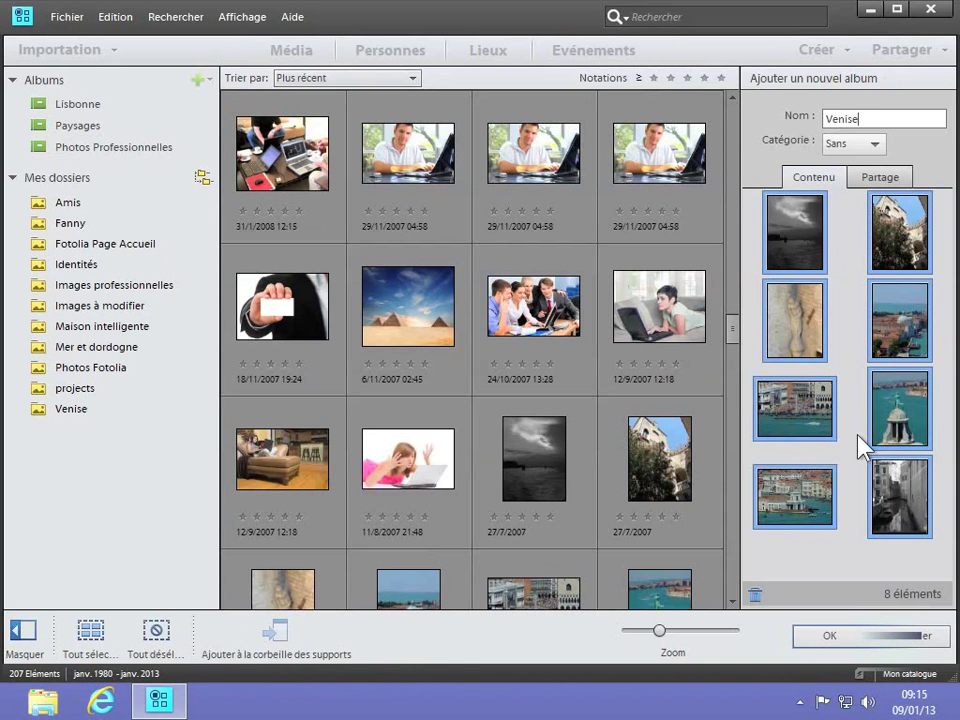
click(850, 640)
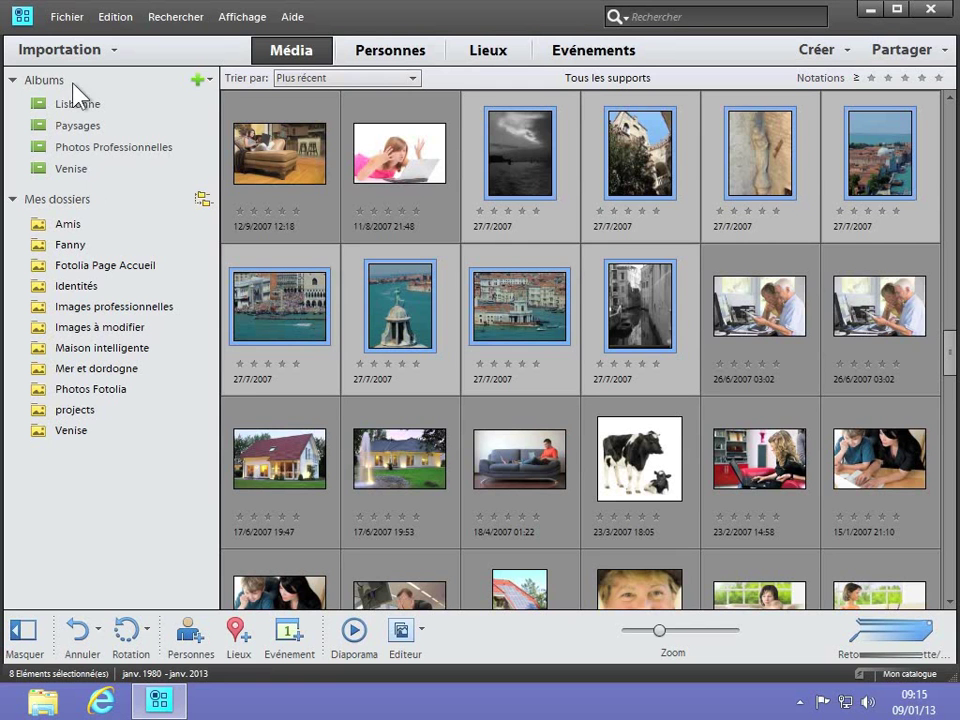
- Create a new album category named Voyages with no parent category
click(209, 84)
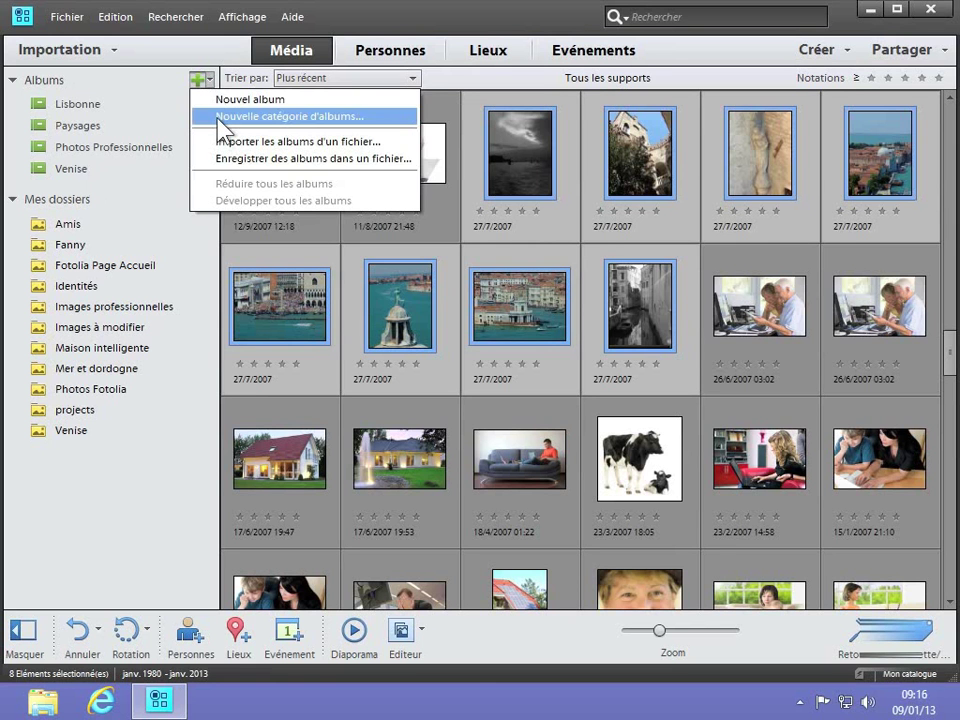
click(219, 118)
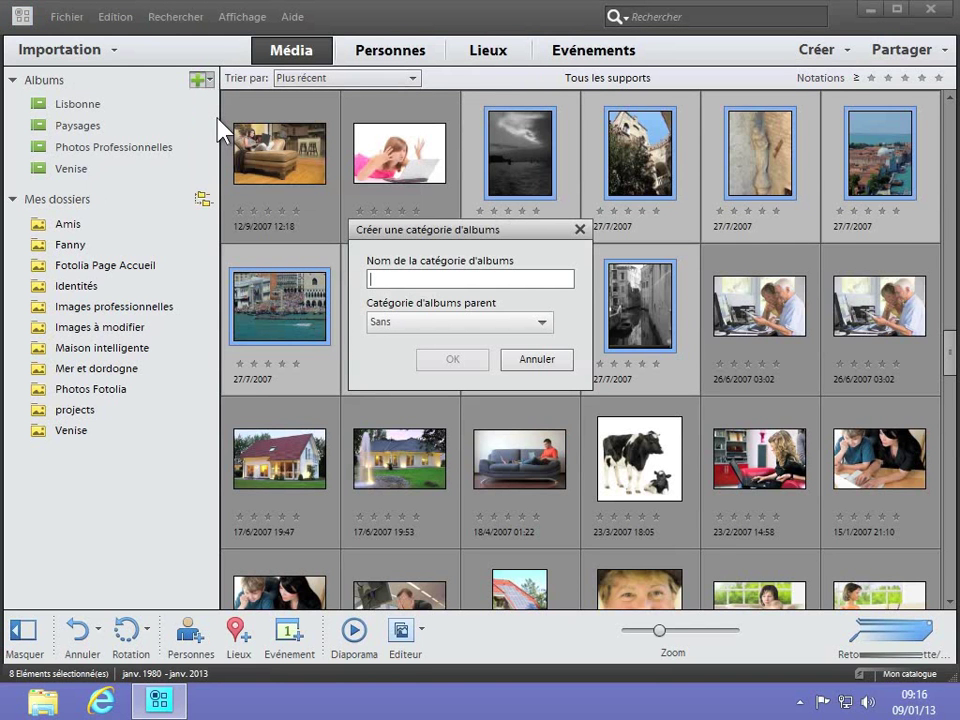
text(Voyages)
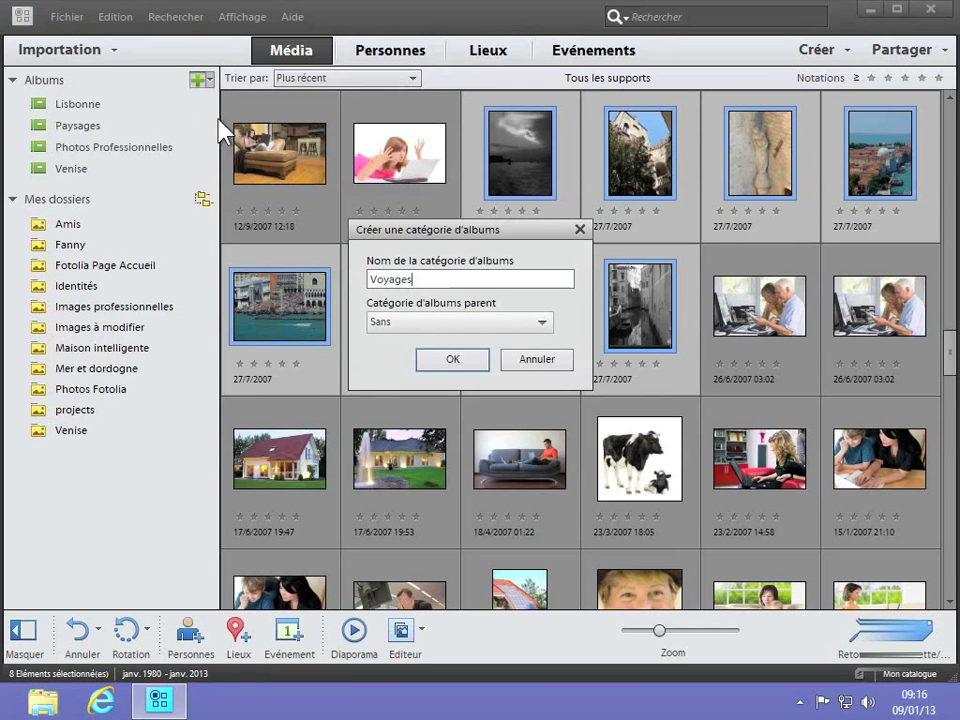
click(445, 361)
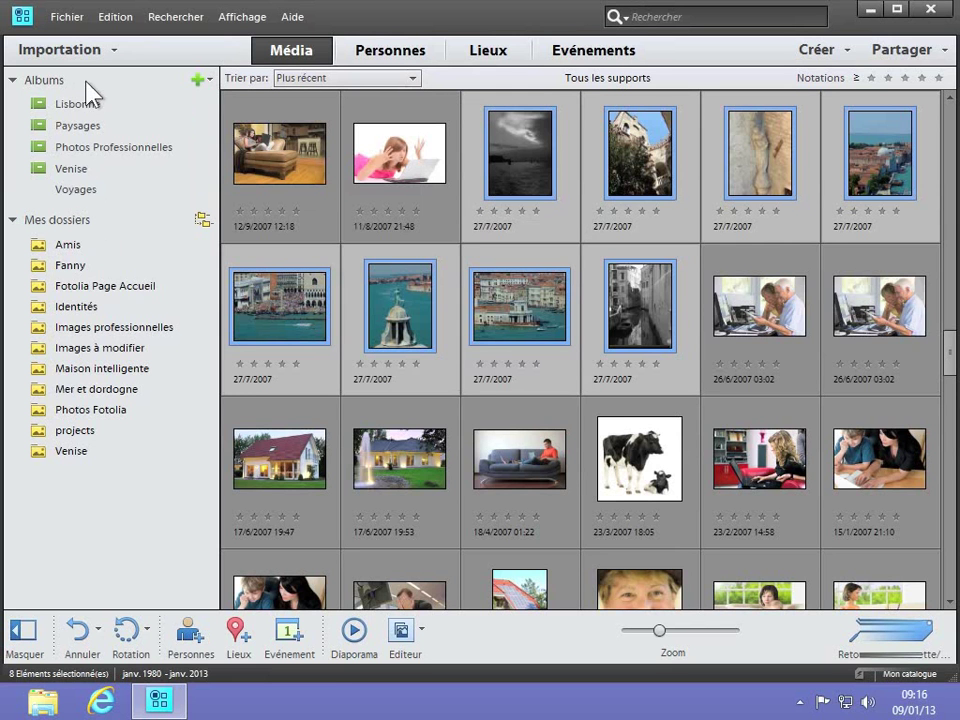
- Move the Venise and Lisbonne albums into the Voyages category
click(72, 170)
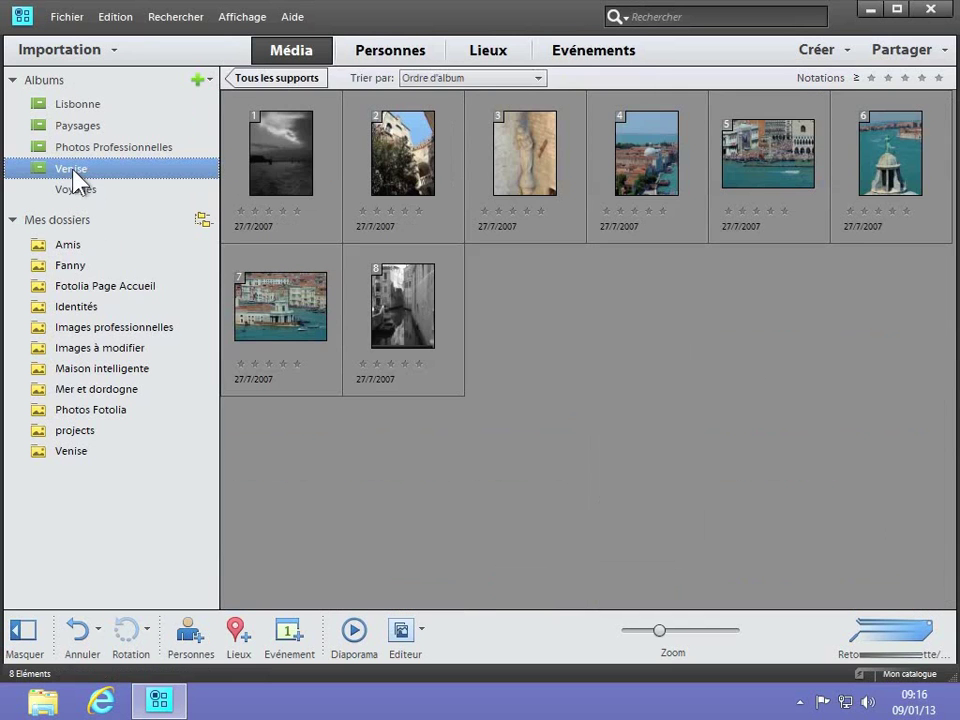
drag(71, 168, 72, 192)
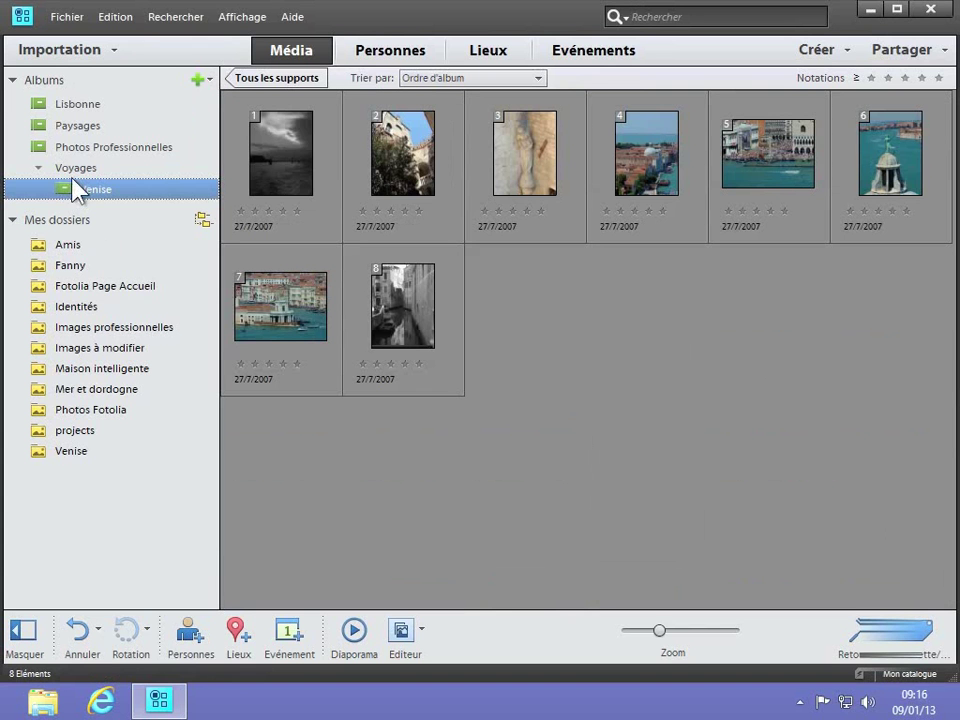
click(75, 105)
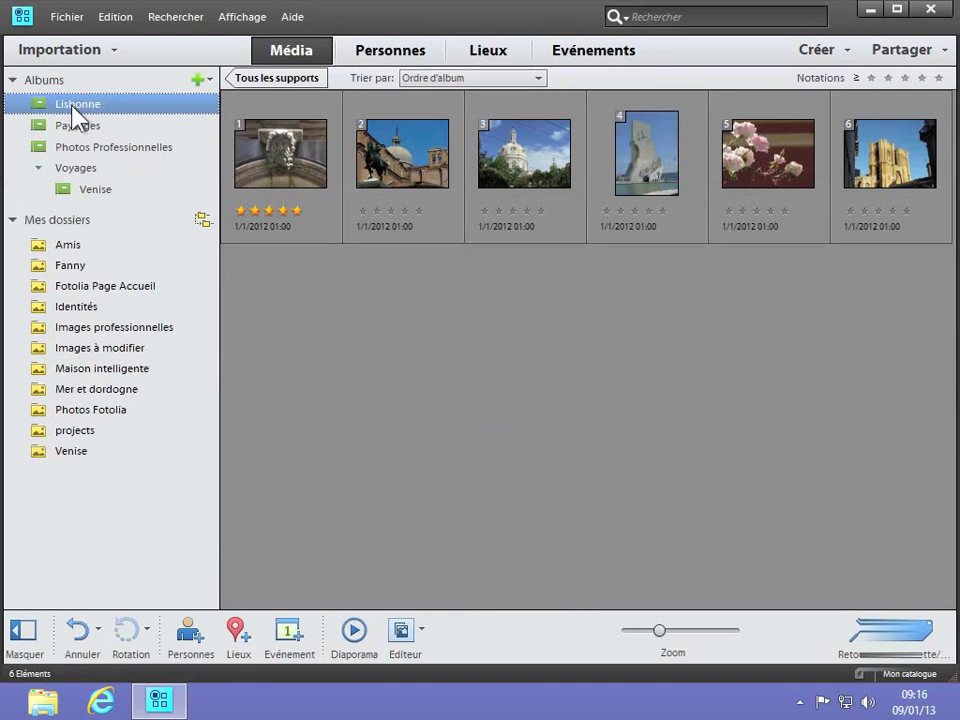
drag(76, 110, 83, 169)
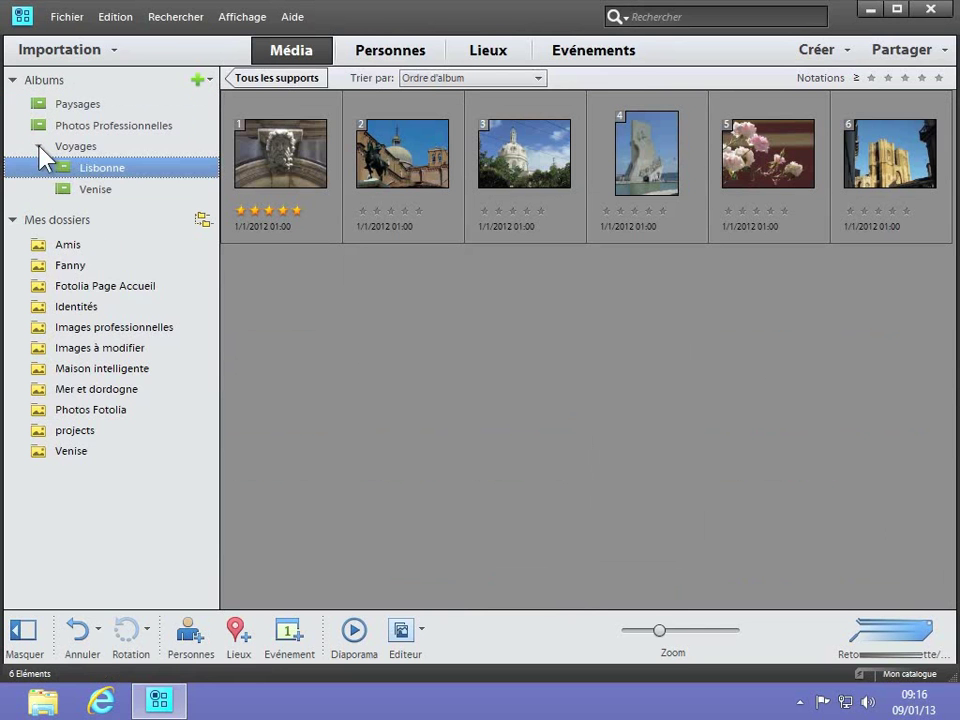
- Collapse and re-expand the Voyages category and the whole Albums list
click(39, 147)
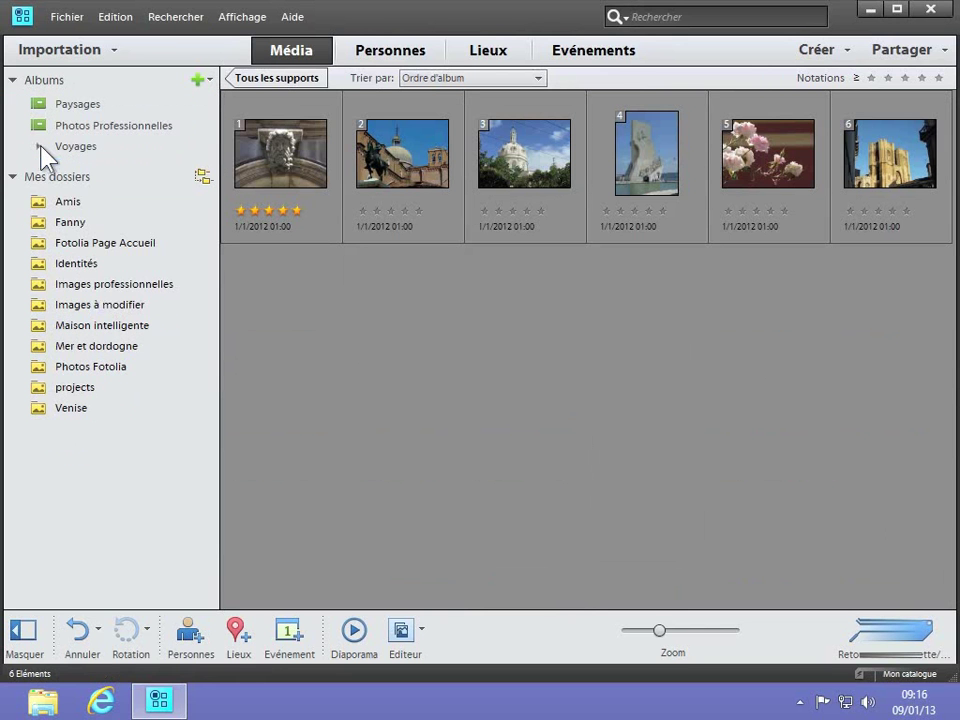
click(40, 147)
click(39, 147)
click(39, 147)
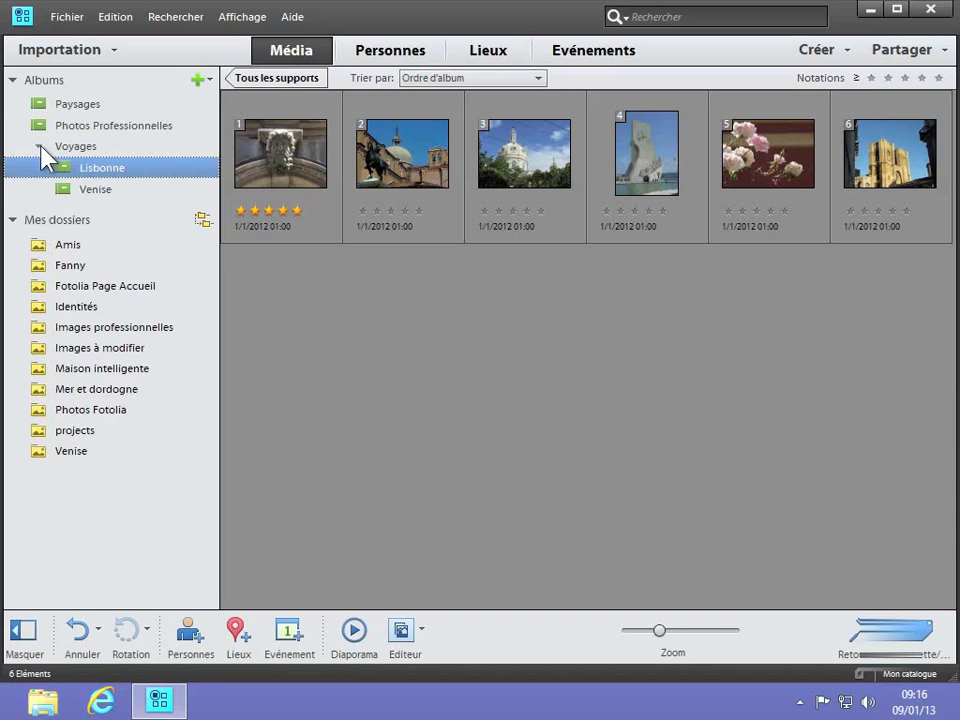
click(13, 82)
click(13, 81)
- Open the Lisbonne album for editing to review its name, category and contents, and close the album editor
right_click(100, 176)
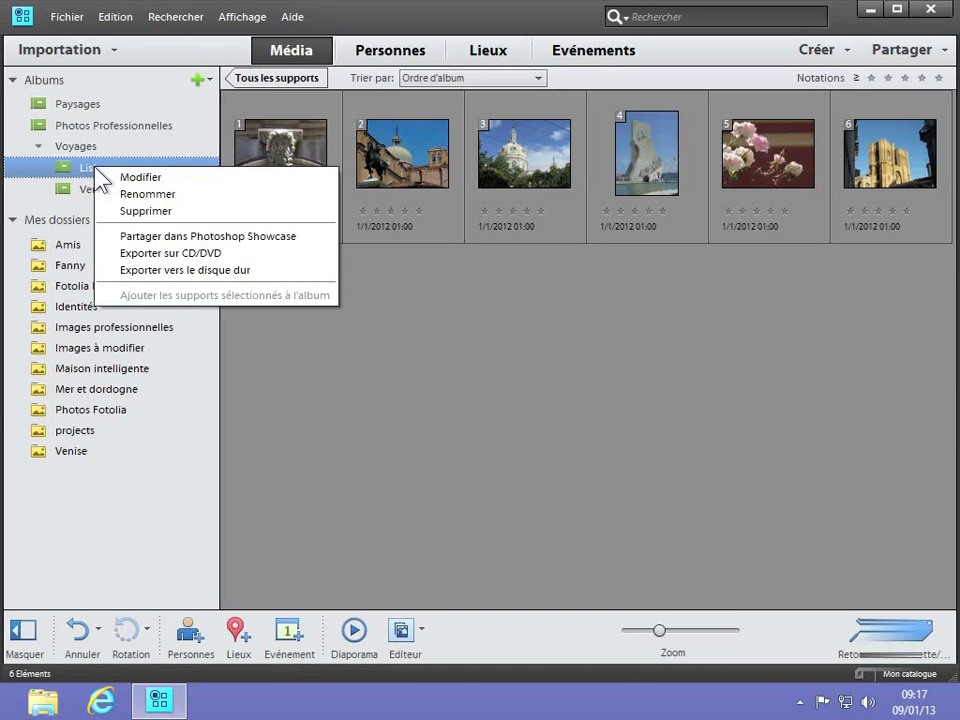
click(126, 178)
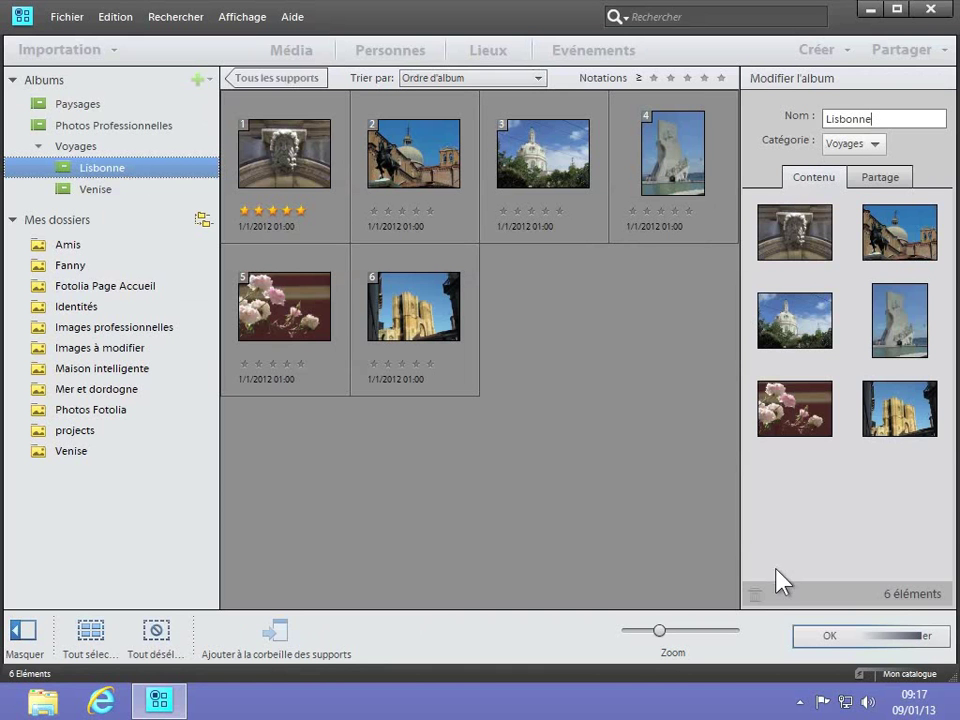
ctrl+click(100, 190)
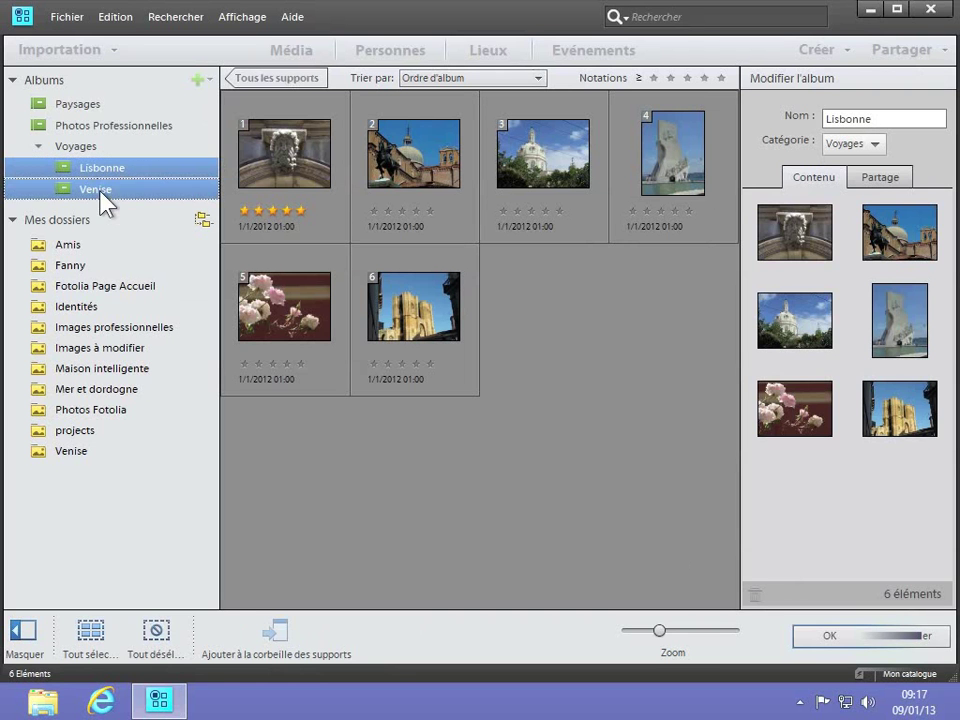
click(829, 636)
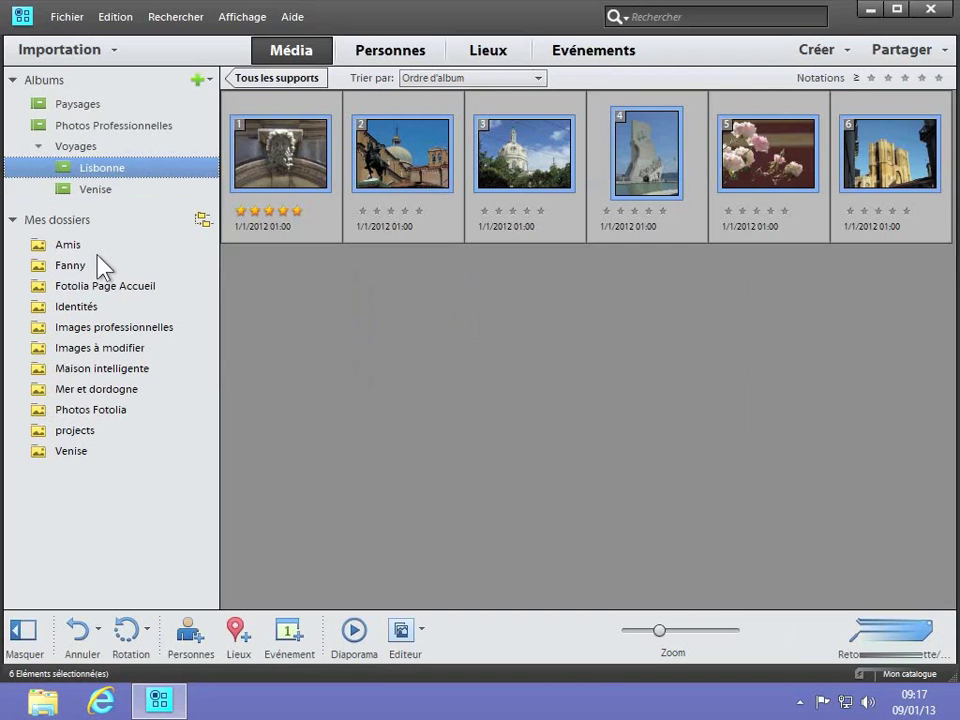
right_click(92, 170)
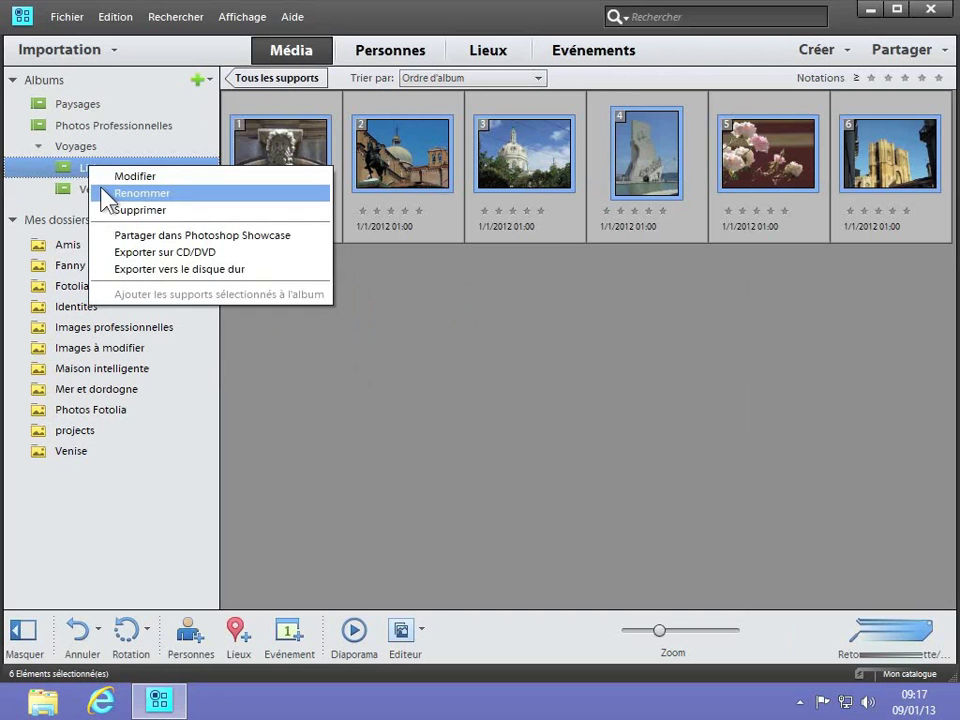
click(104, 194)
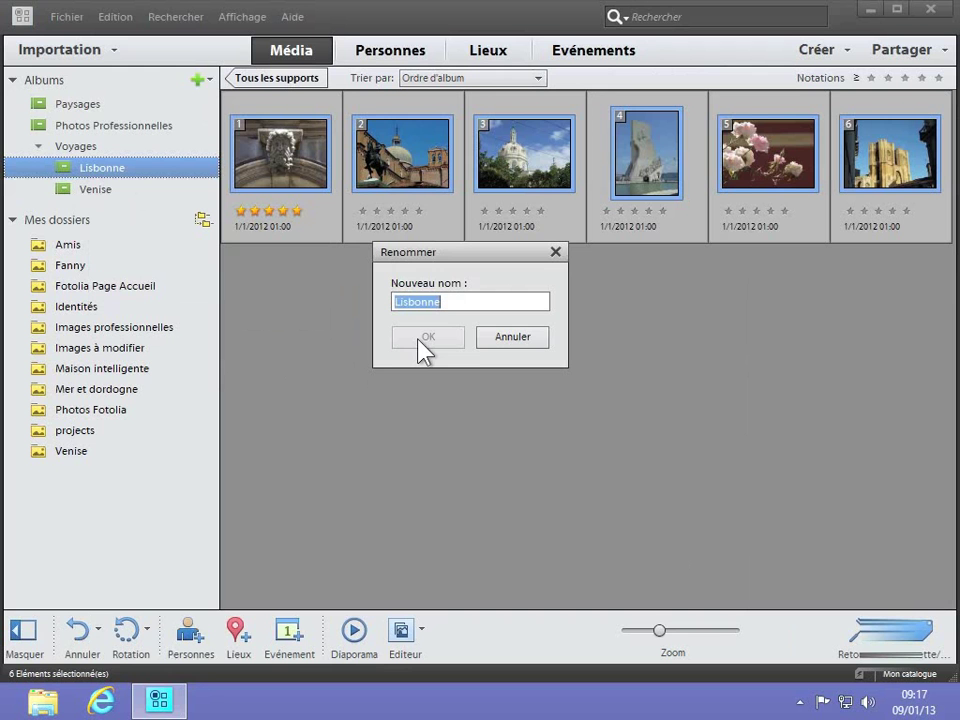
click(494, 336)
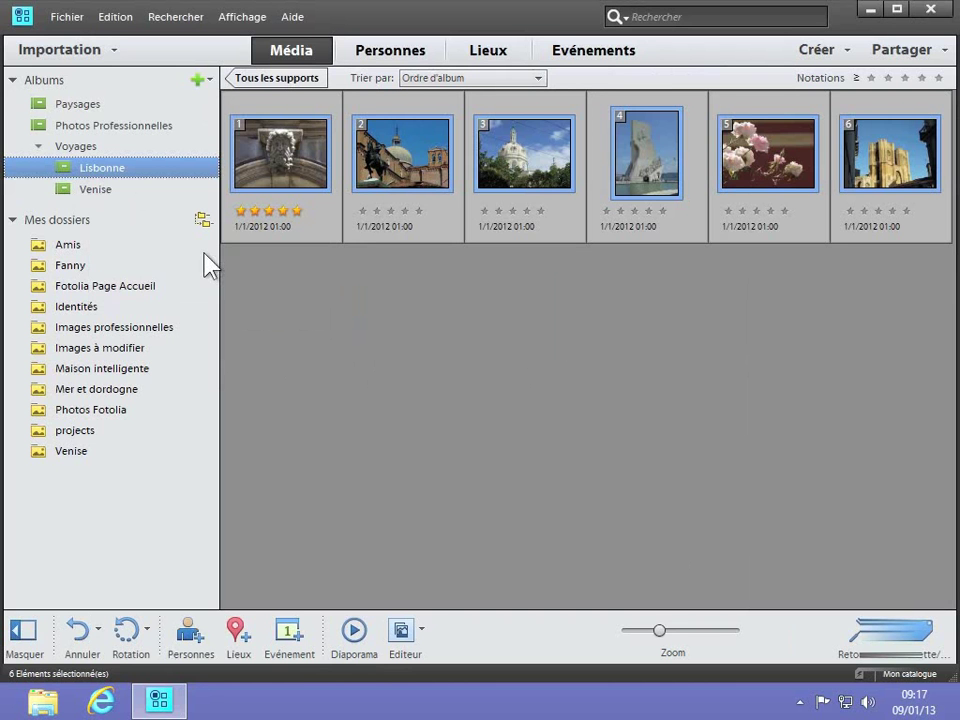
- Delete the Lisbonne album from the Voyages category and confirm the deletion
right_click(107, 175)
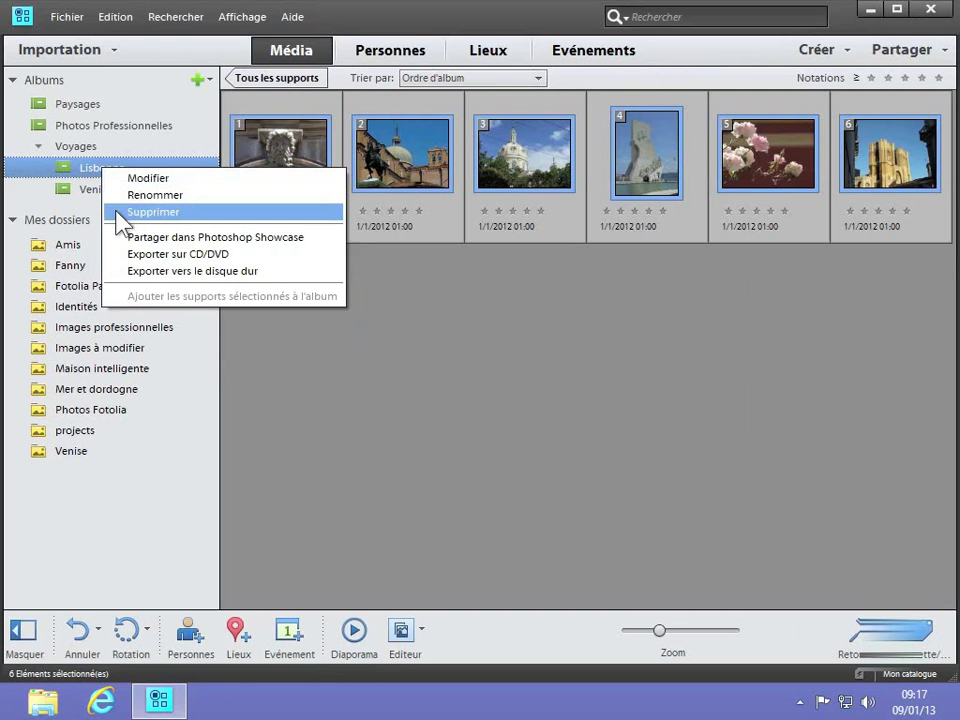
click(150, 212)
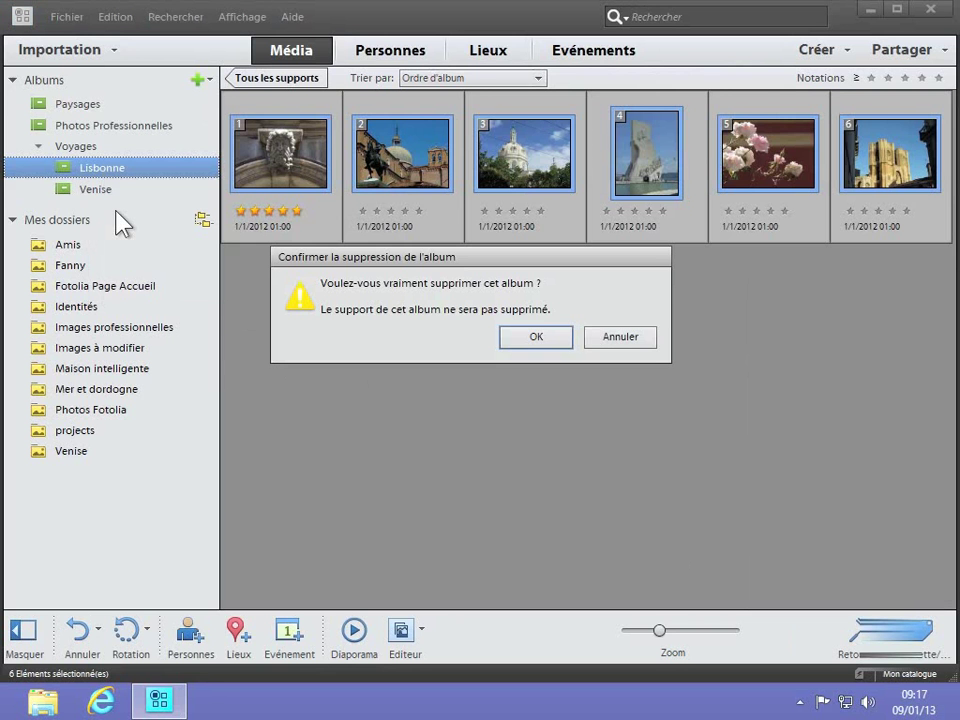
key(Return)
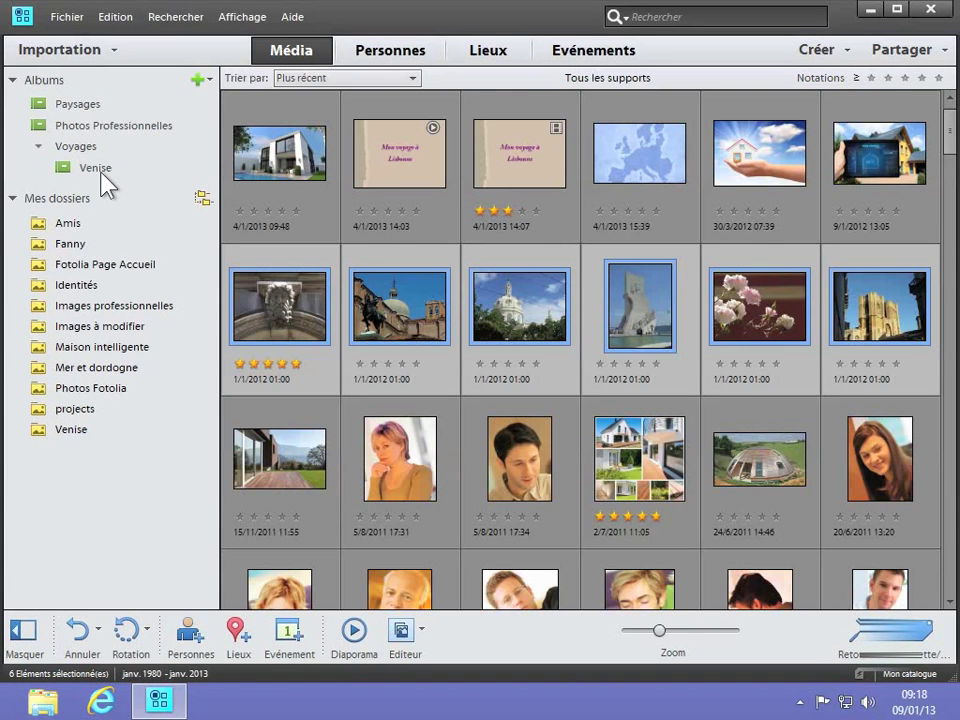
- Display the photos of the Venise album, and return to the view of all media
click(100, 168)
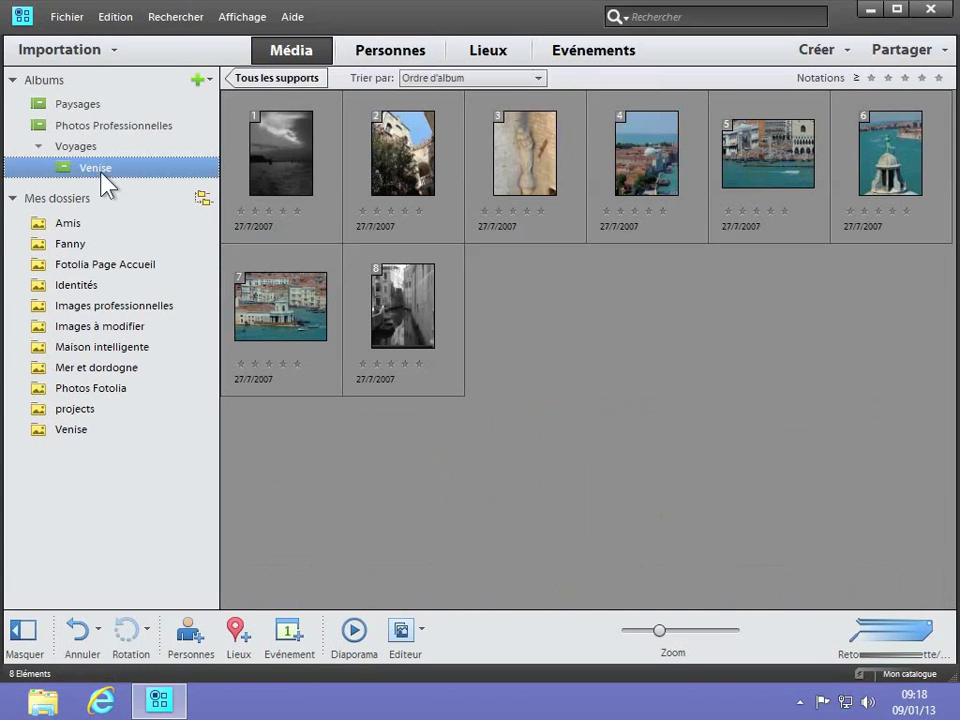
click(277, 78)
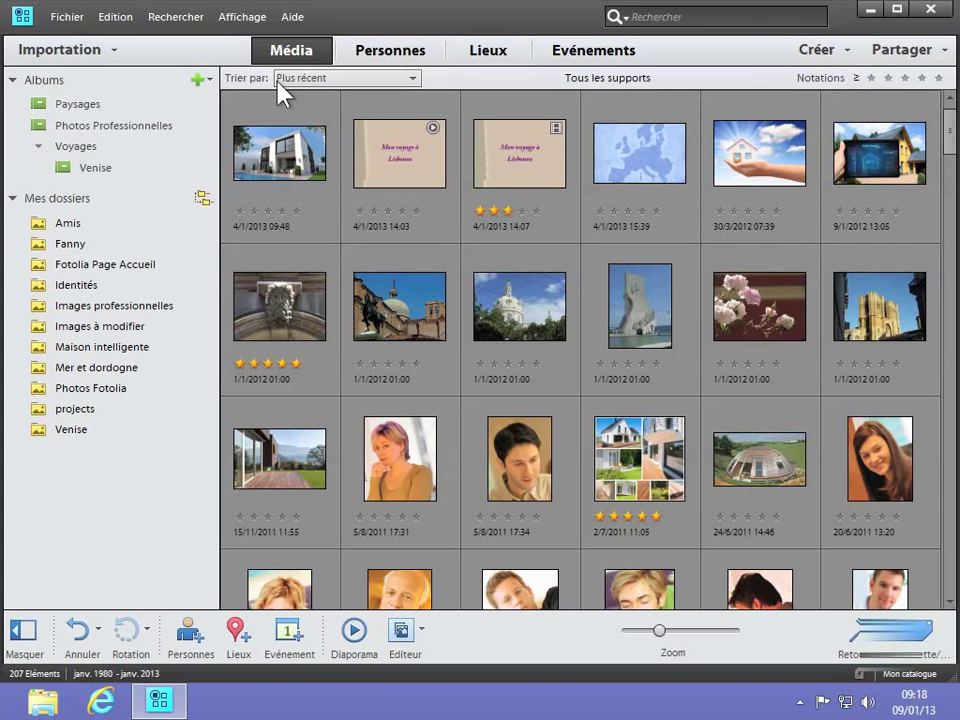